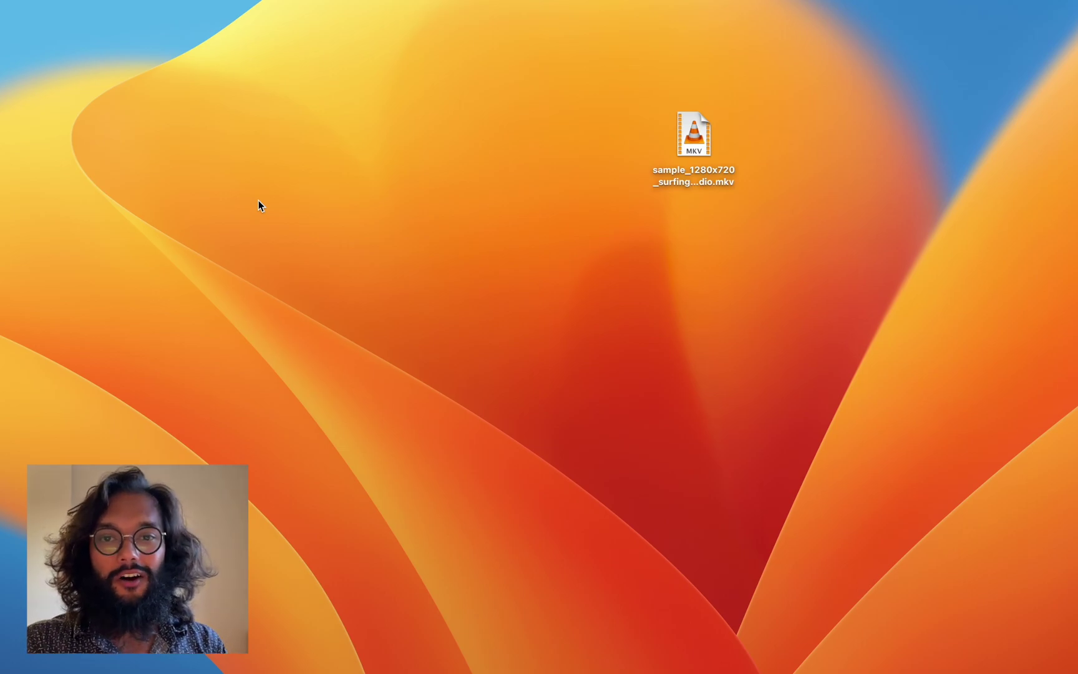
Step: Launch WALTR PRO by searching 'walt' in Spotlight
{"action": "key", "text": "super+space"}
{"action": "type", "text": "walt"}
{"action": "key", "text": "Return"}
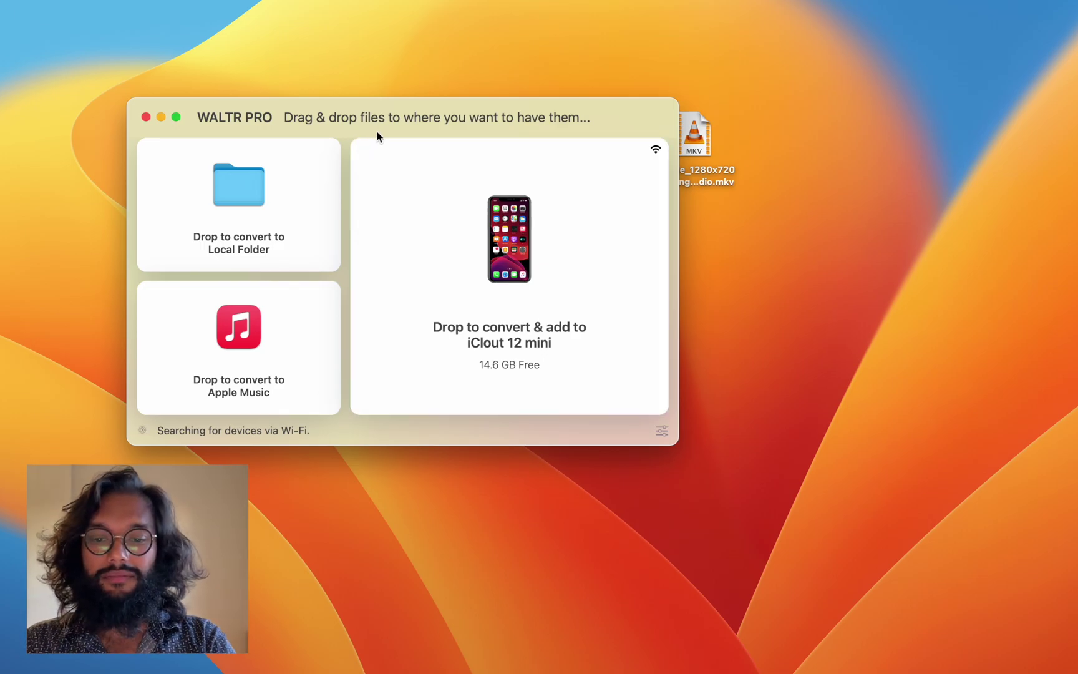
{"action": "left_click_drag", "start_coordinate": [378, 125], "coordinate": [677, 260]}
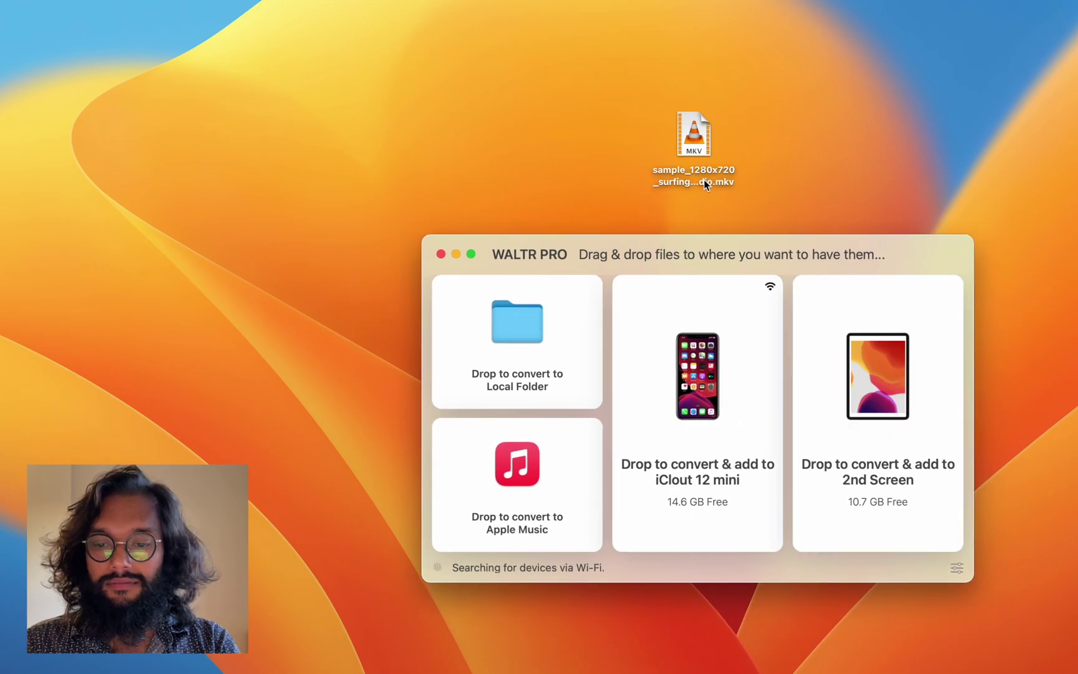
{"action": "left_click_drag", "start_coordinate": [697, 140], "coordinate": [842, 360]}
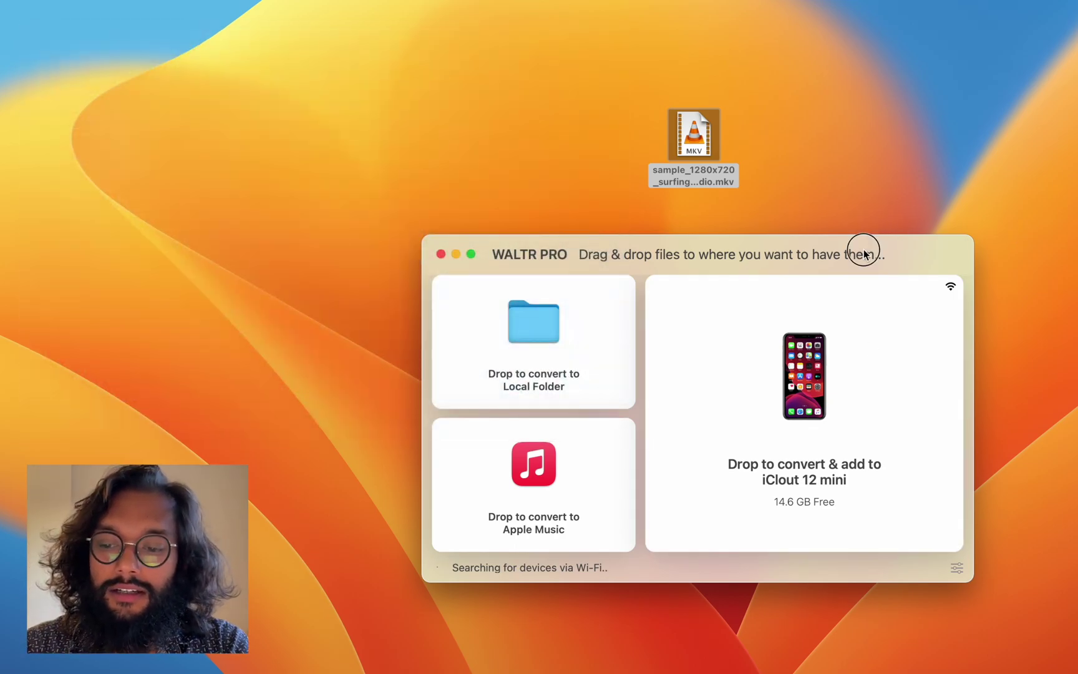
{"action": "left_click_drag", "start_coordinate": [863, 248], "coordinate": [856, 238]}
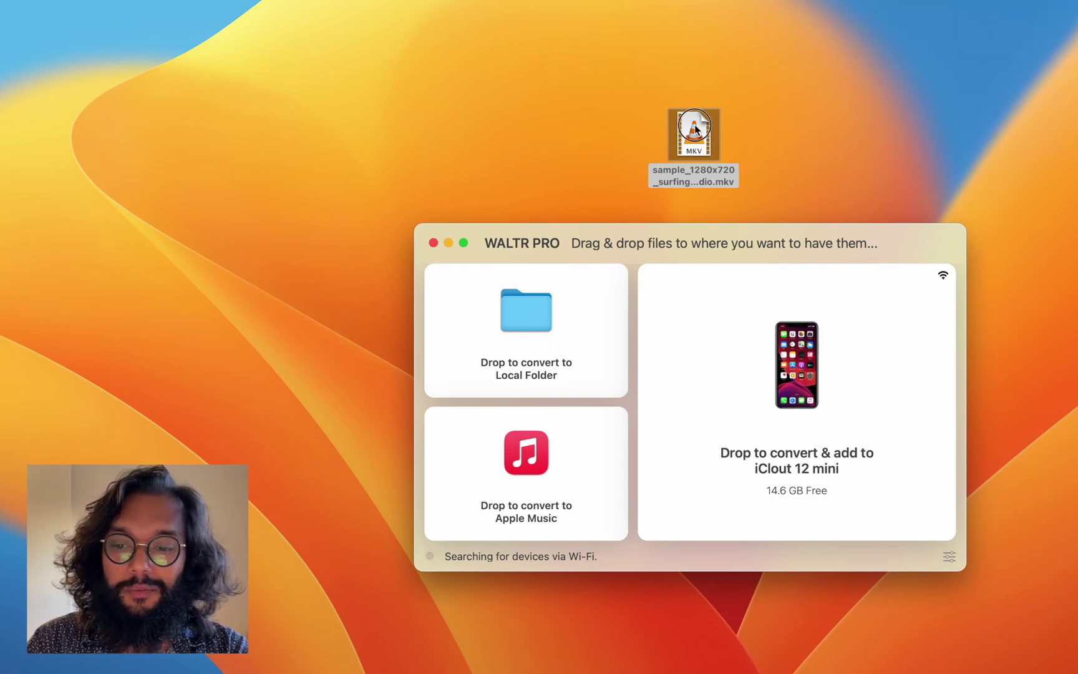
Step: Drop the MKV video onto the iCloud 12 mini tile, then cancel its metadata sheet unedited
{"action": "left_click_drag", "start_coordinate": [696, 129], "coordinate": [875, 333]}
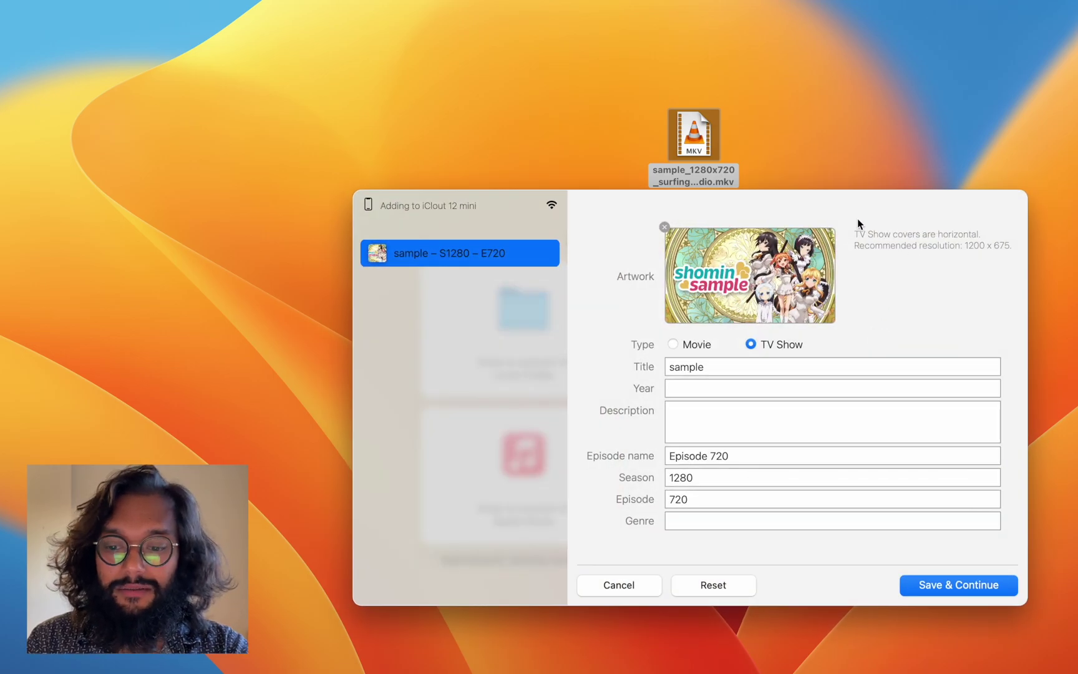
{"action": "left_click_drag", "start_coordinate": [856, 204], "coordinate": [757, 184]}
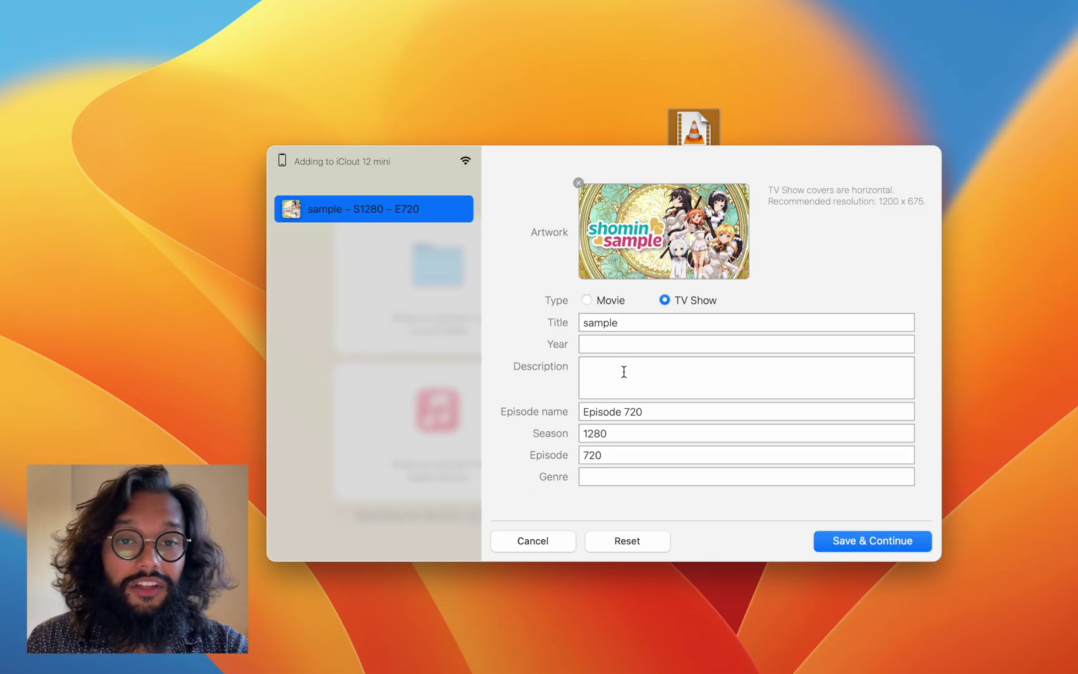
{"action": "left_click", "coordinate": [528, 546]}
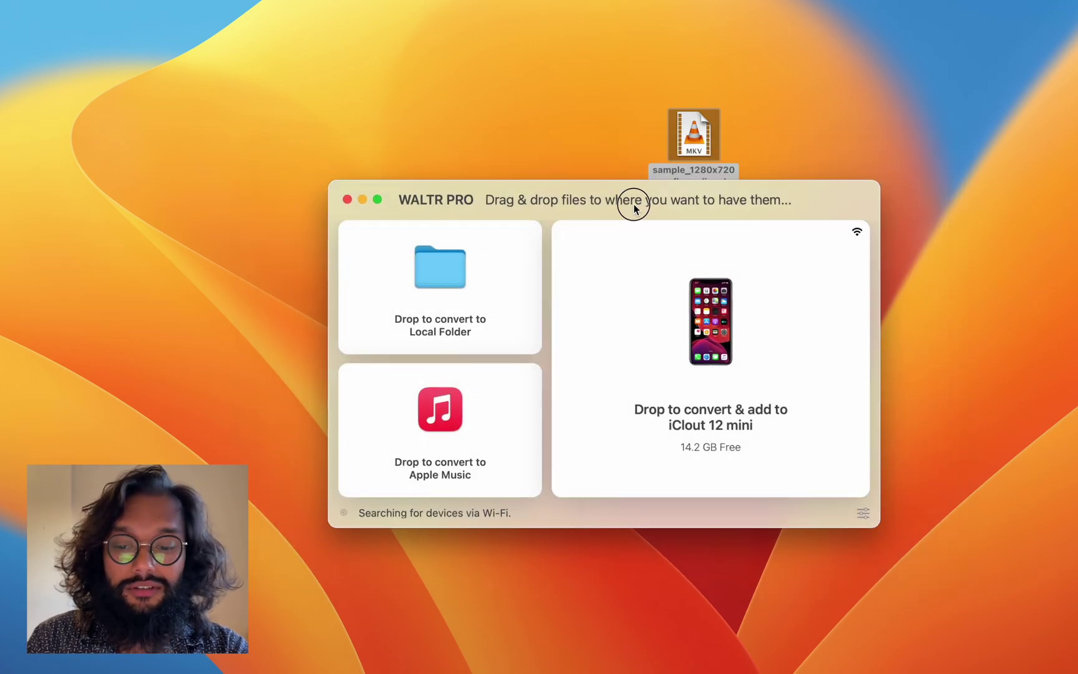
{"action": "left_click_drag", "start_coordinate": [630, 200], "coordinate": [595, 255]}
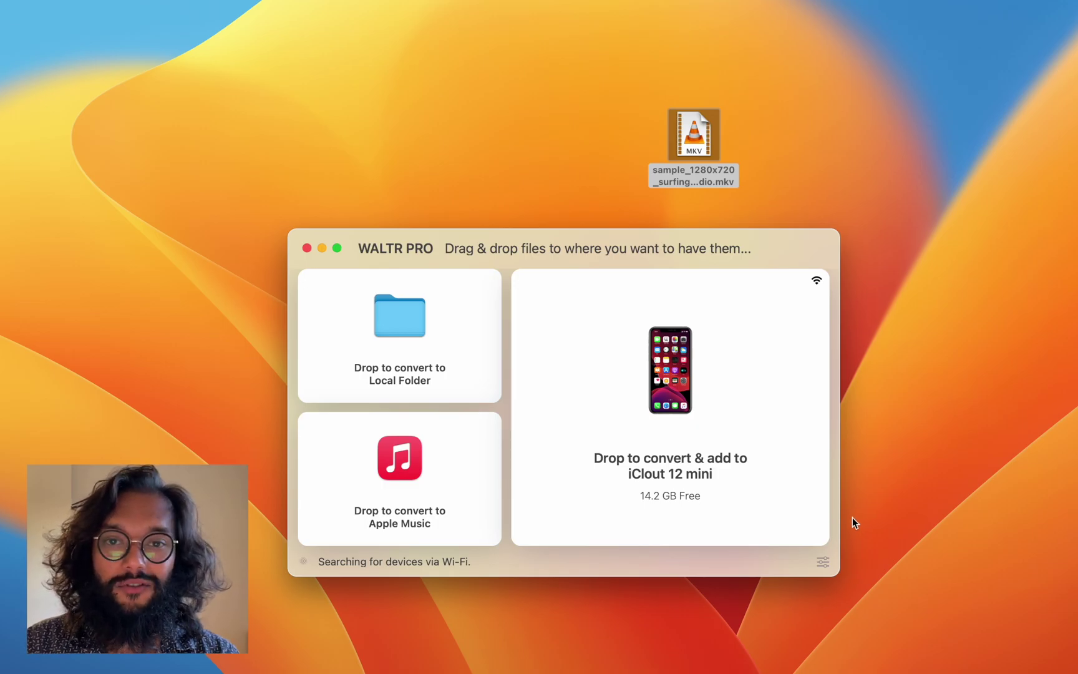
{"action": "left_click", "coordinate": [823, 563]}
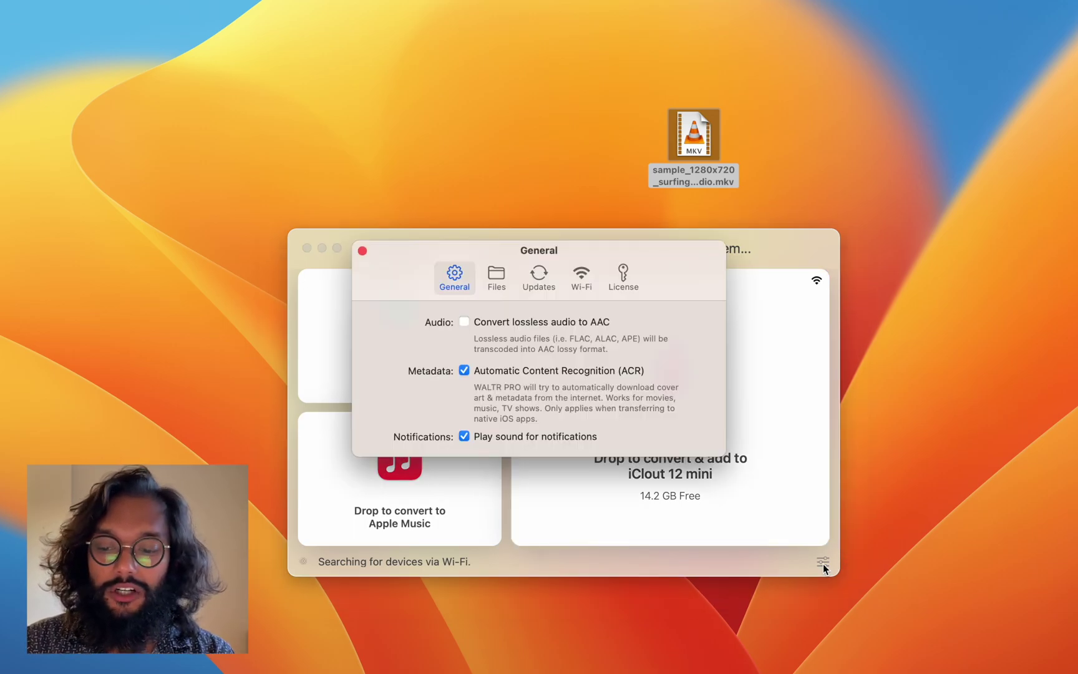
{"action": "left_click_drag", "start_coordinate": [713, 258], "coordinate": [650, 267]}
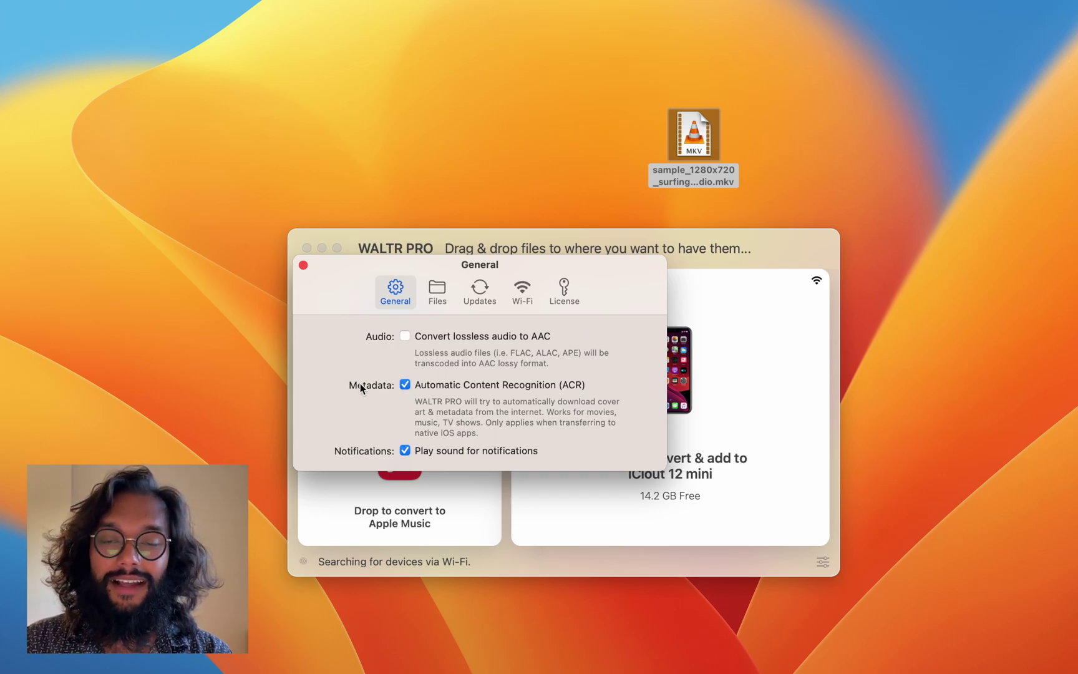
{"action": "left_click", "coordinate": [304, 265]}
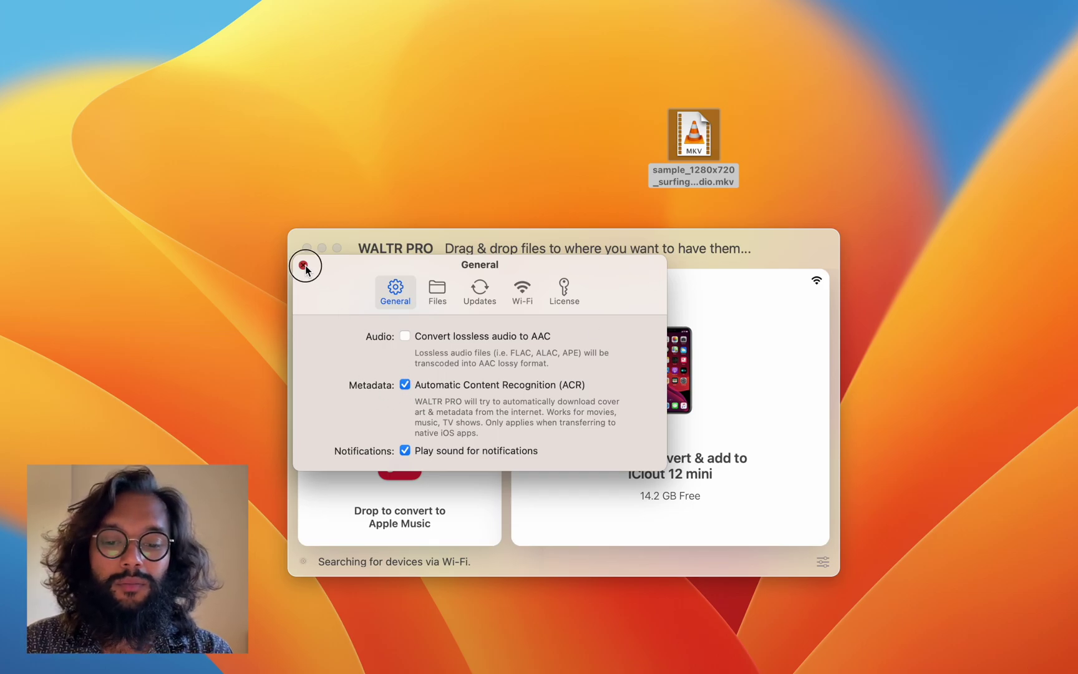
{"action": "left_click_drag", "start_coordinate": [437, 241], "coordinate": [431, 237]}
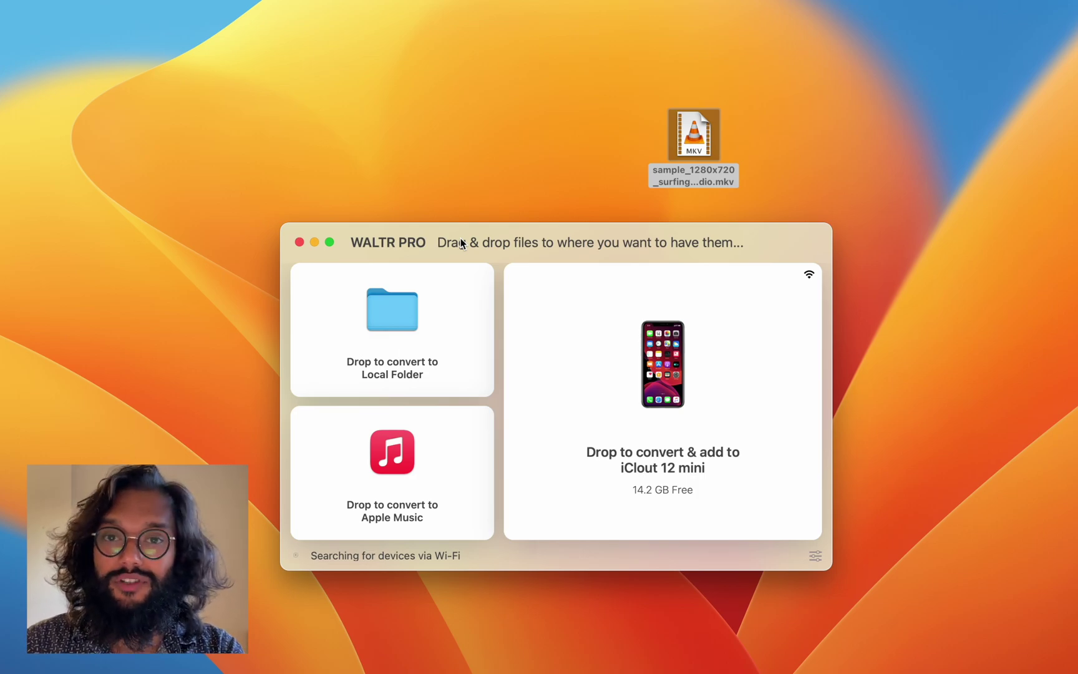
{"action": "left_click_drag", "start_coordinate": [461, 238], "coordinate": [573, 238]}
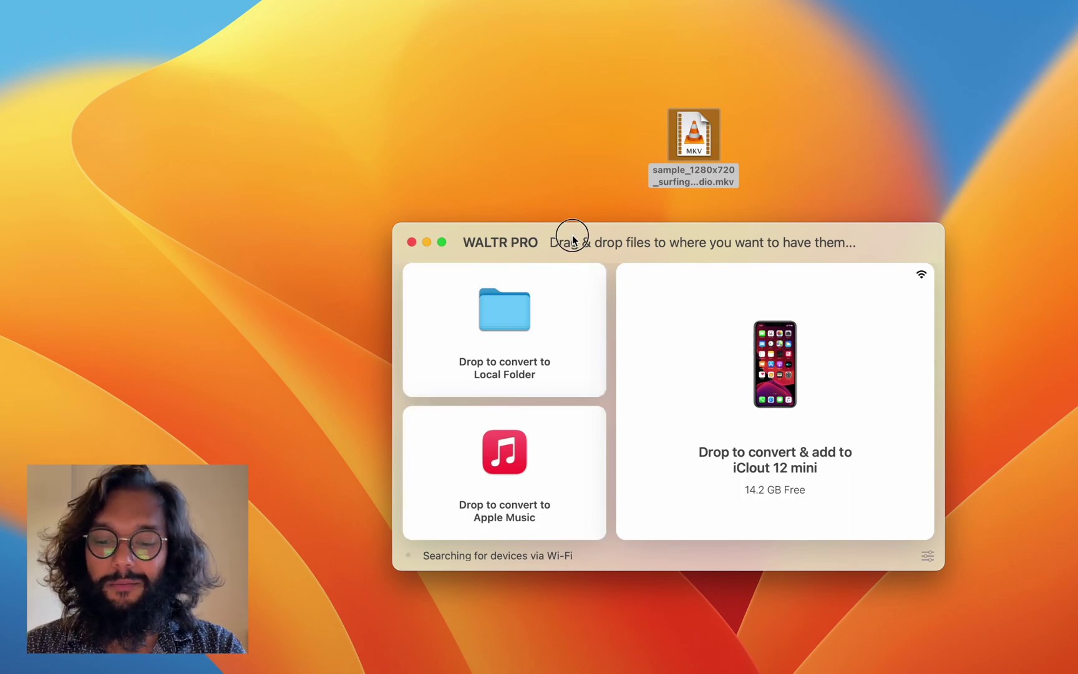
{"action": "left_click_drag", "start_coordinate": [572, 239], "coordinate": [548, 245]}
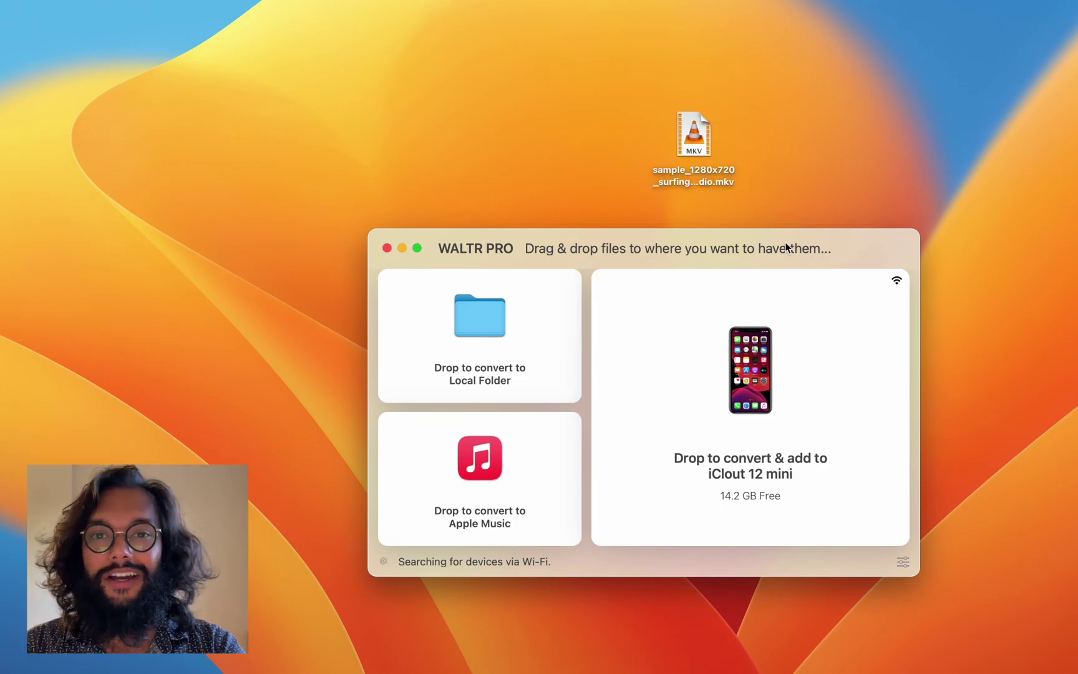
Step: Leave WALTR PRO and launch Safari from the Dock
{"action": "left_click", "coordinate": [360, 144]}
{"action": "mouse_move", "coordinate": [2, 155]}
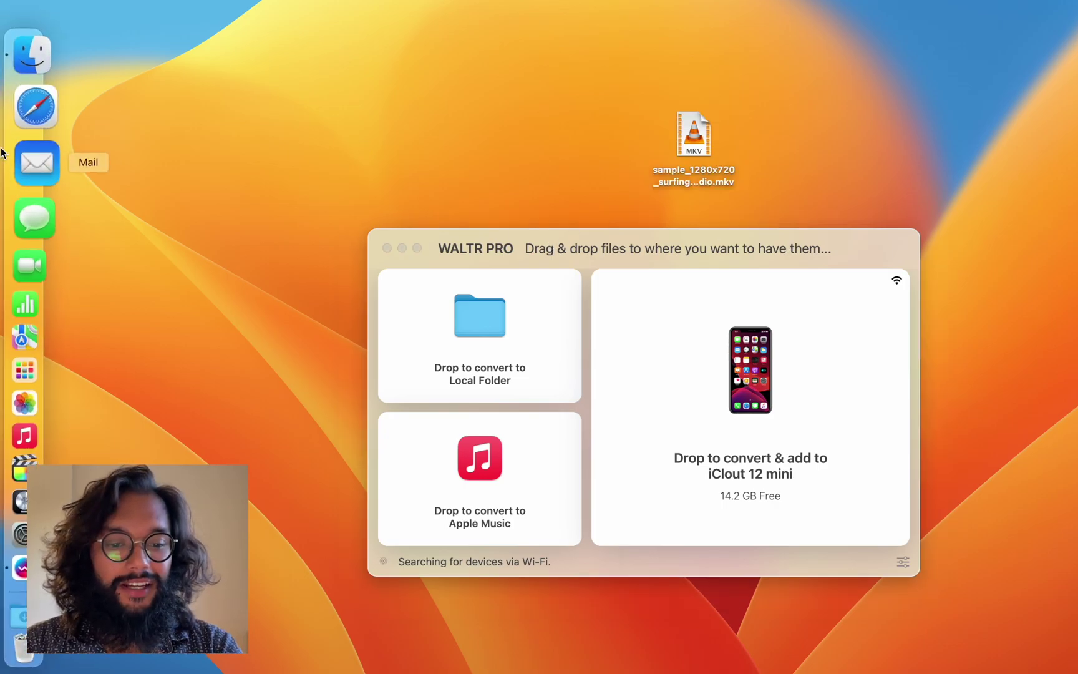
{"action": "left_click", "coordinate": [36, 106]}
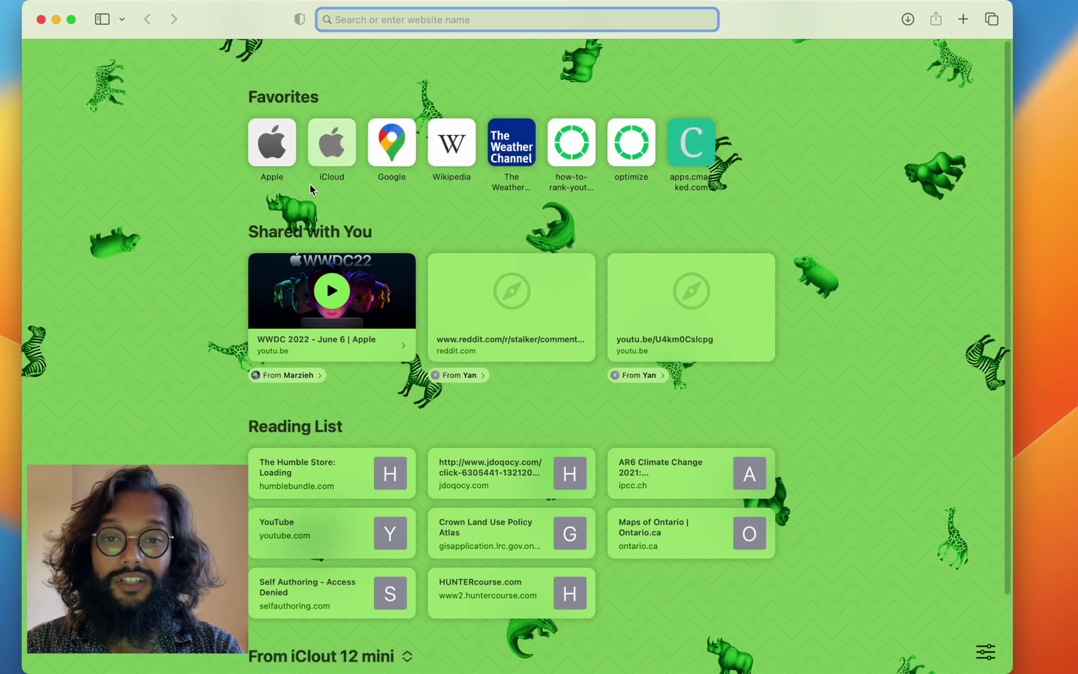
Step: Load the Softorino site ('softo') and open the WALTR PRO product page from PRODUCTS
{"action": "type", "text": "softorino.com"}
{"action": "key", "text": "Return"}
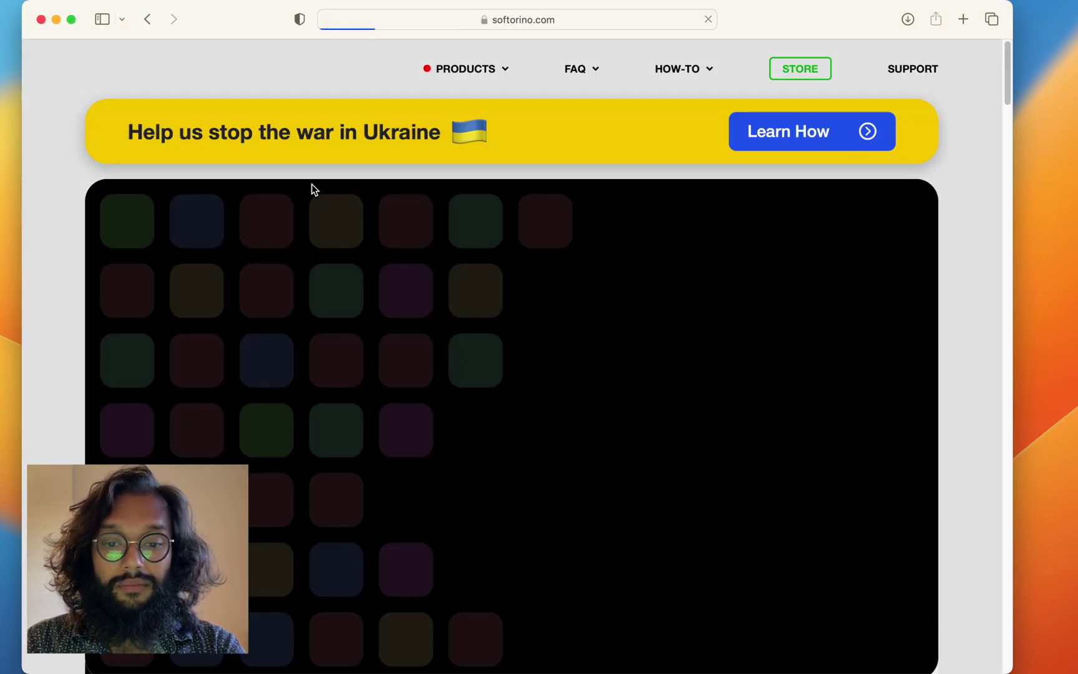
{"action": "left_click", "coordinate": [455, 73]}
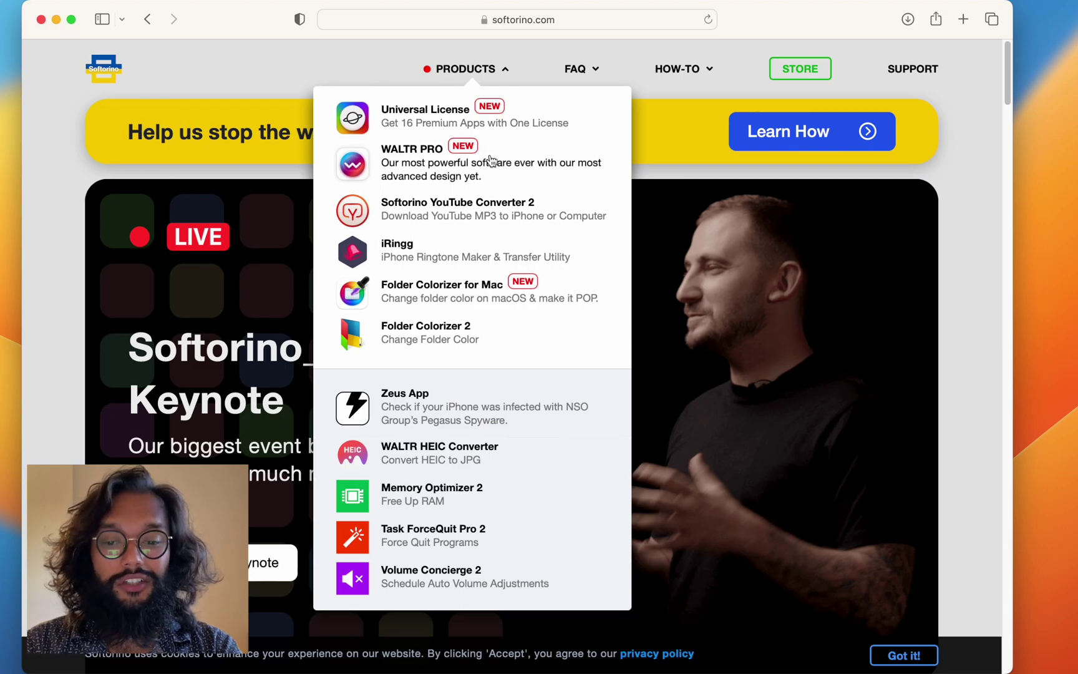
{"action": "left_click", "coordinate": [491, 160]}
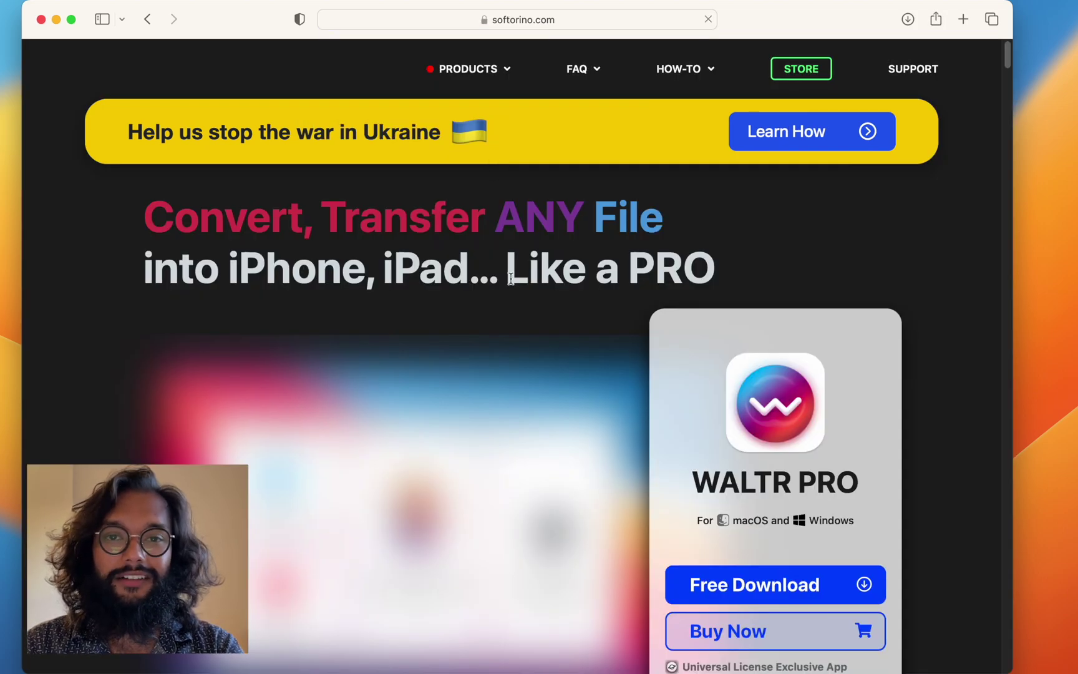
{"action": "scroll", "coordinate": [511, 279], "scroll_direction": "down", "scroll_amount": 2}
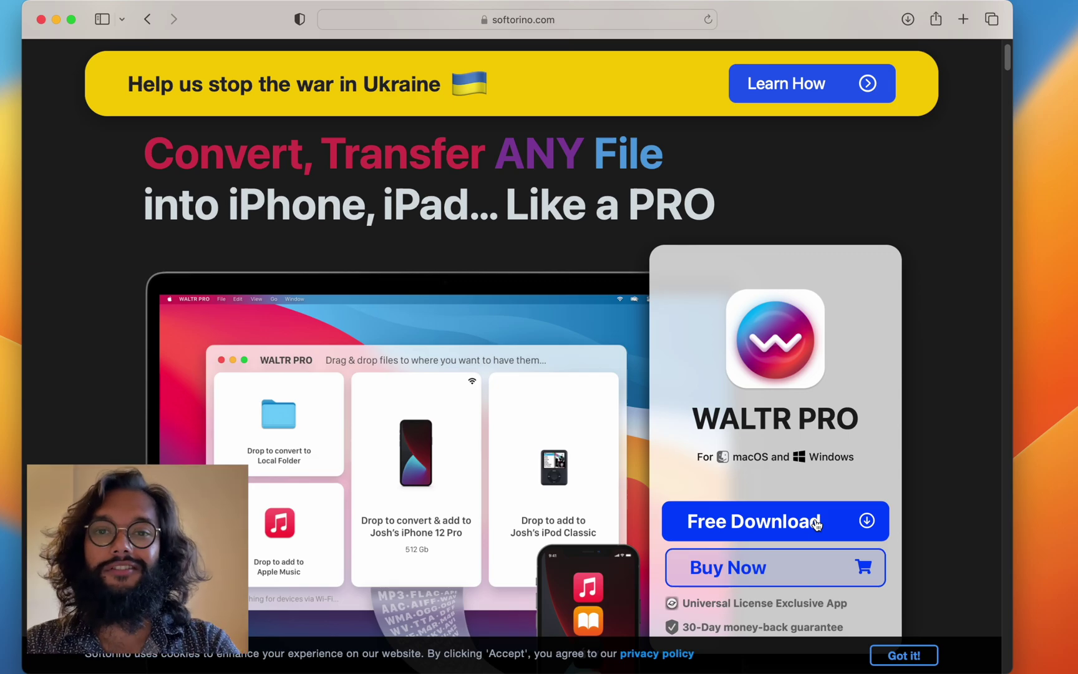
{"action": "scroll", "coordinate": [648, 464], "scroll_direction": "down", "scroll_amount": 10}
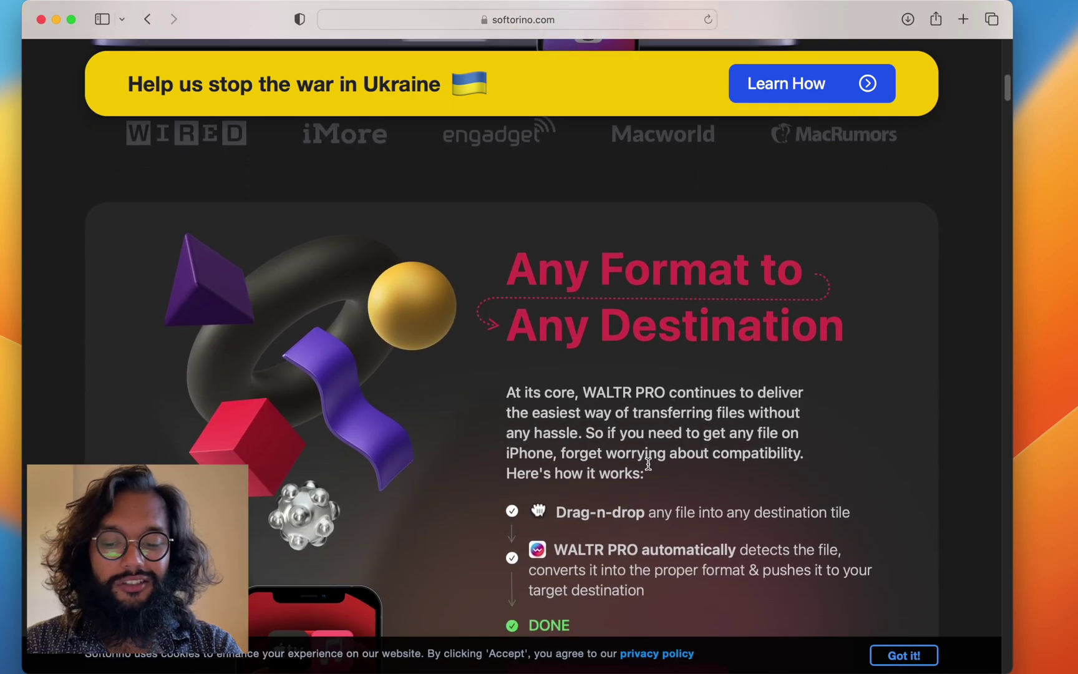
{"action": "scroll", "coordinate": [648, 464], "scroll_direction": "up", "scroll_amount": 2}
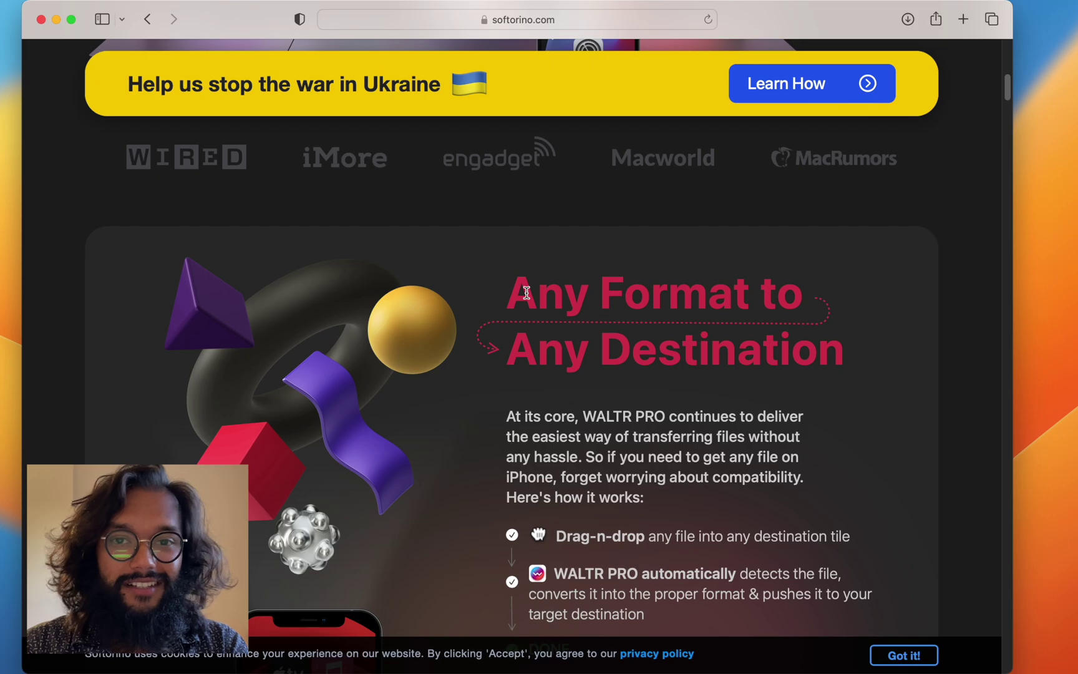
{"action": "scroll", "coordinate": [527, 293], "scroll_direction": "up", "scroll_amount": 10}
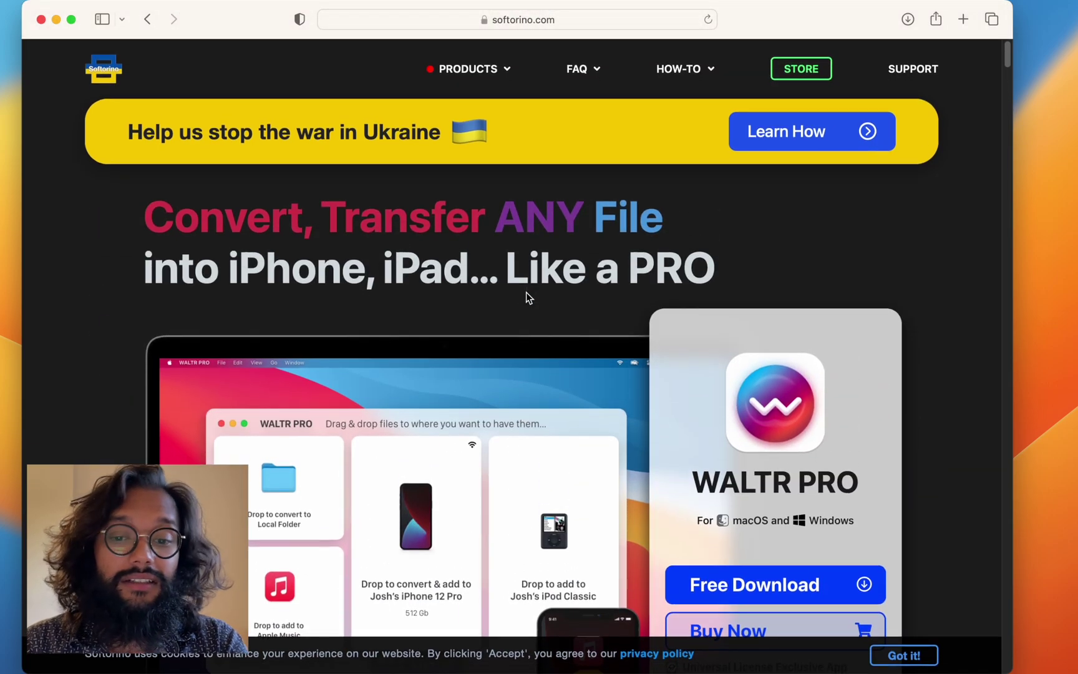
Step: Open Universal License from the PRODUCTS menu and scroll through its sixteen app cards
{"action": "left_click", "coordinate": [489, 70]}
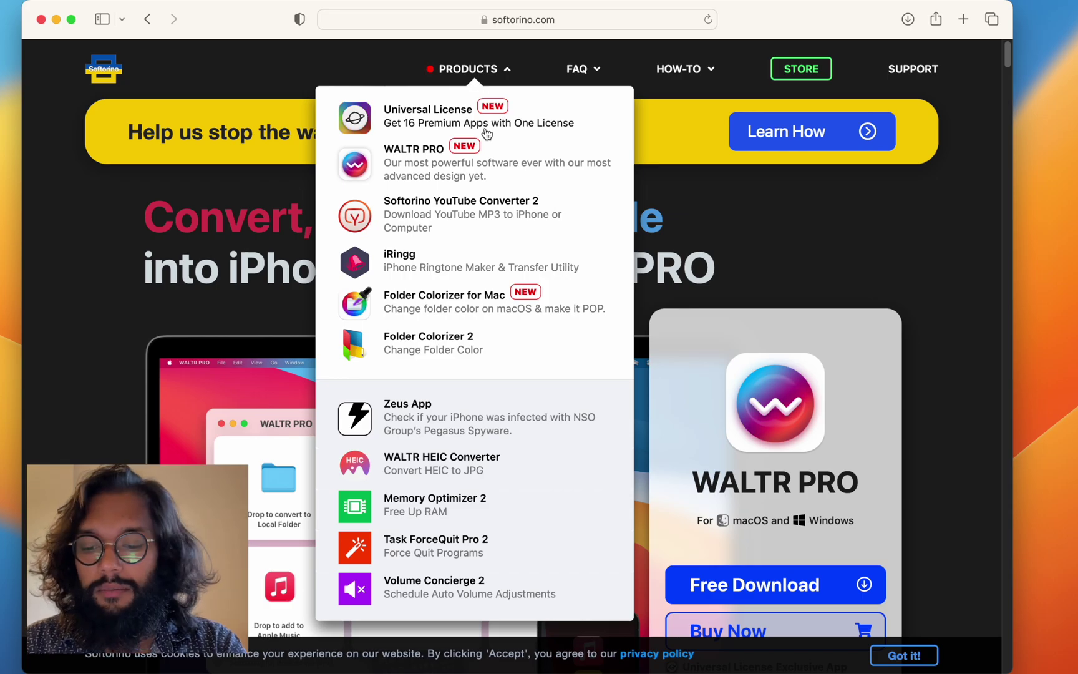
{"action": "left_click", "coordinate": [482, 124]}
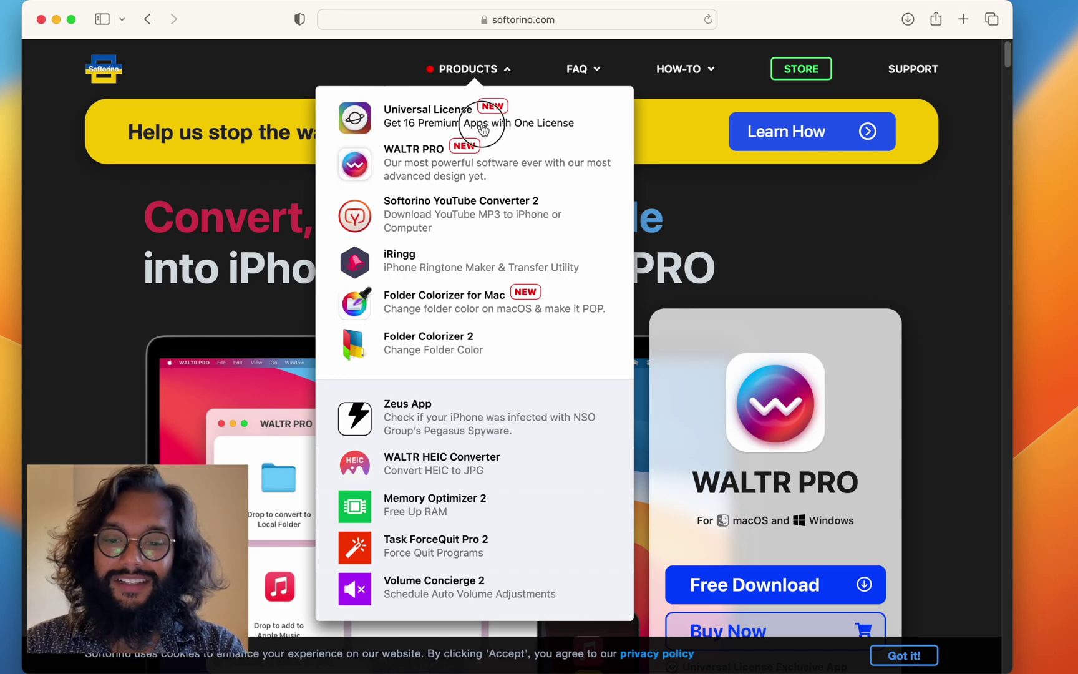
{"action": "scroll", "coordinate": [237, 256], "scroll_direction": "down", "scroll_amount": 10}
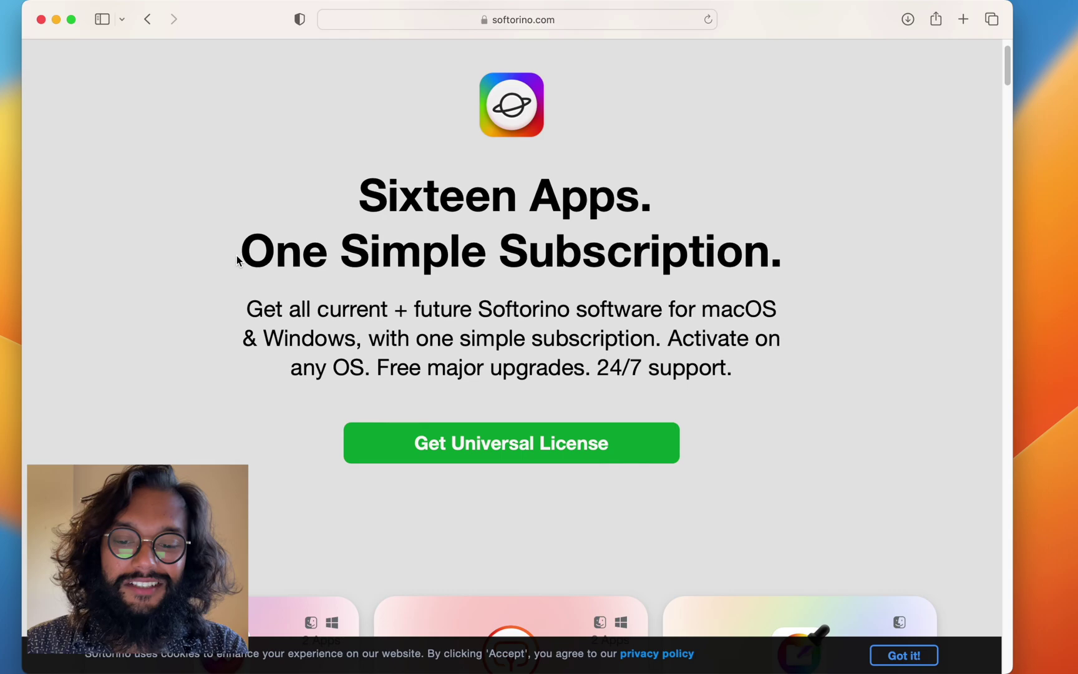
{"action": "scroll", "coordinate": [237, 255], "scroll_direction": "down", "scroll_amount": 5}
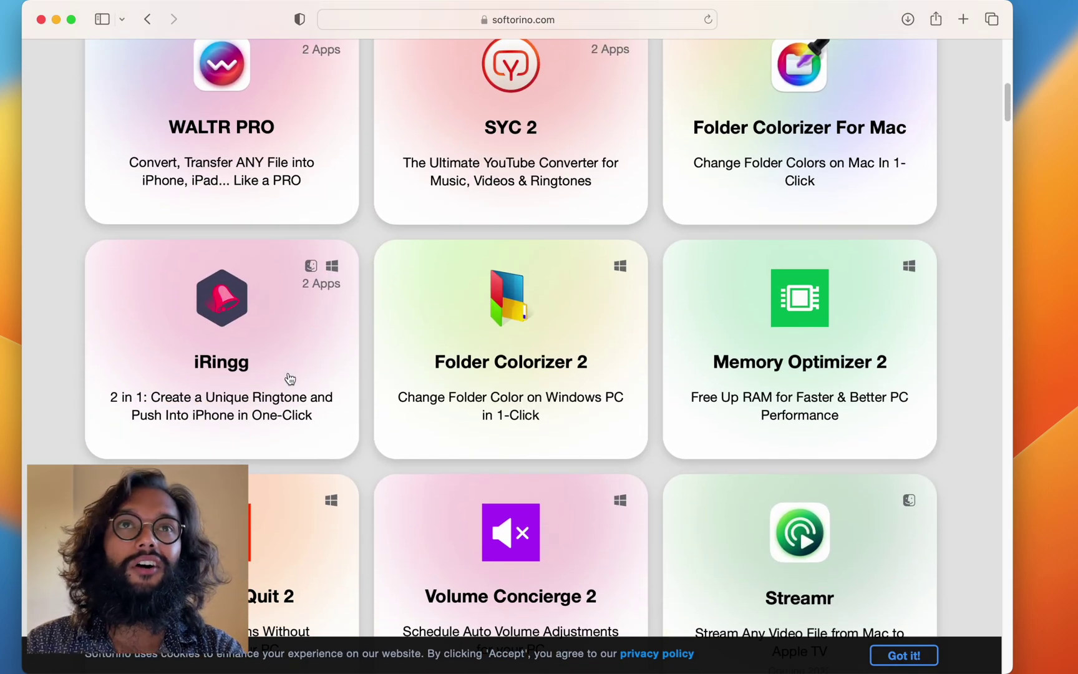
{"action": "scroll", "coordinate": [373, 268], "scroll_direction": "up", "scroll_amount": 2}
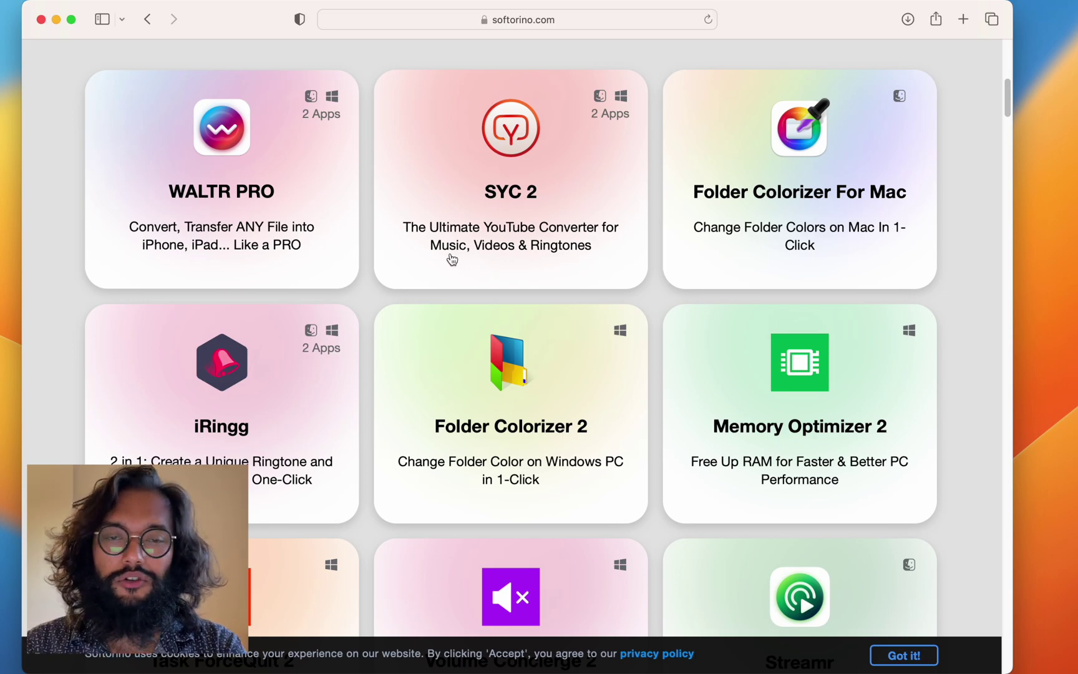
{"action": "scroll", "coordinate": [452, 259], "scroll_direction": "down", "scroll_amount": 1}
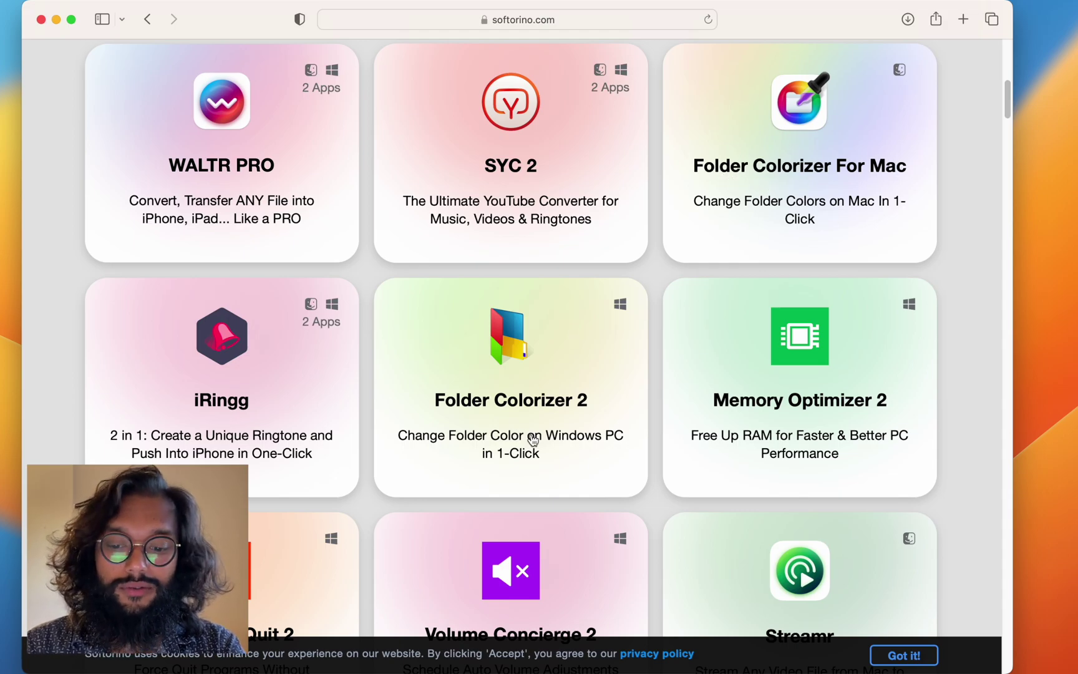
{"action": "scroll", "coordinate": [532, 440], "scroll_direction": "down", "scroll_amount": 3}
{"action": "scroll", "coordinate": [698, 447], "scroll_direction": "down", "scroll_amount": 3}
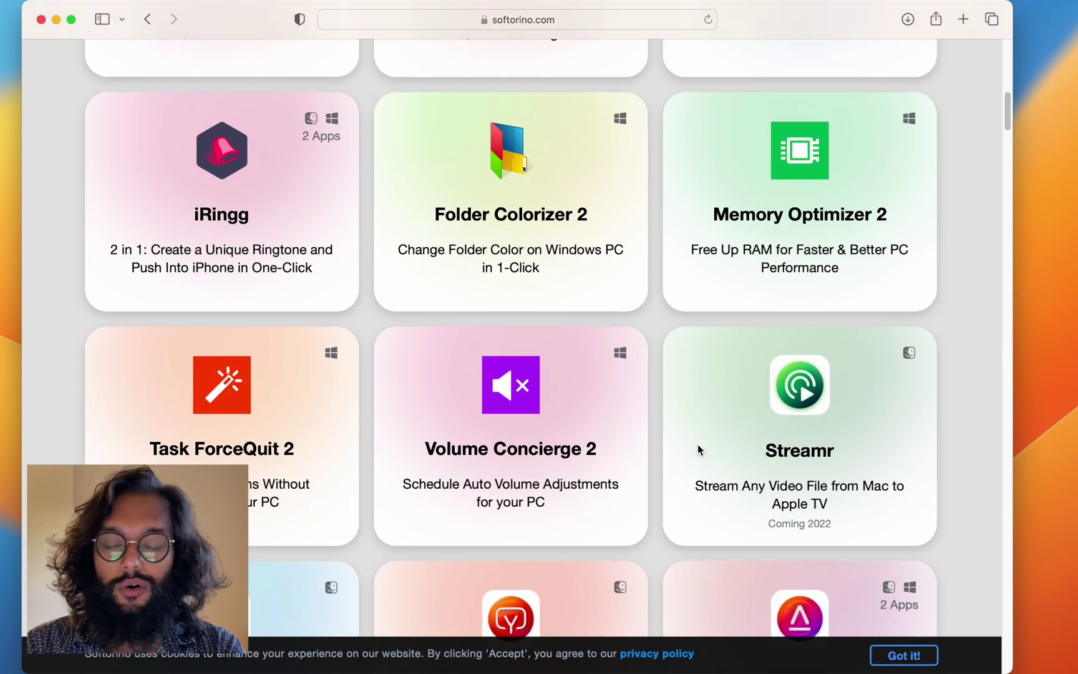
{"action": "scroll", "coordinate": [698, 444], "scroll_direction": "up", "scroll_amount": 15}
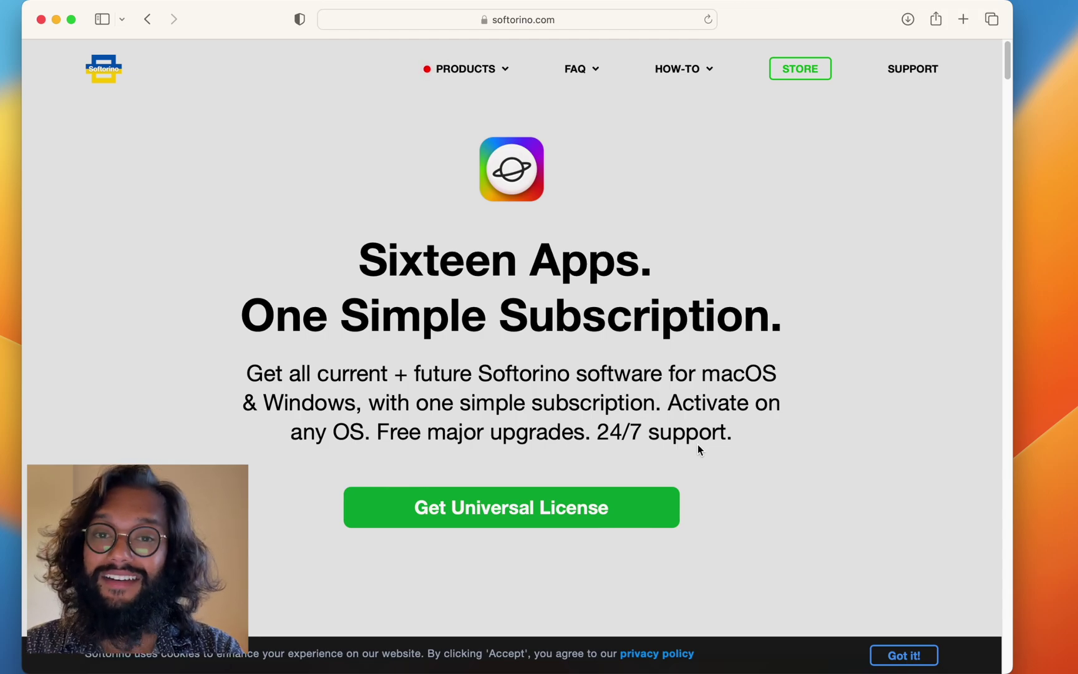
Step: Use the Softorino logo at the top left to head back to the home page
{"action": "left_click", "coordinate": [98, 79]}
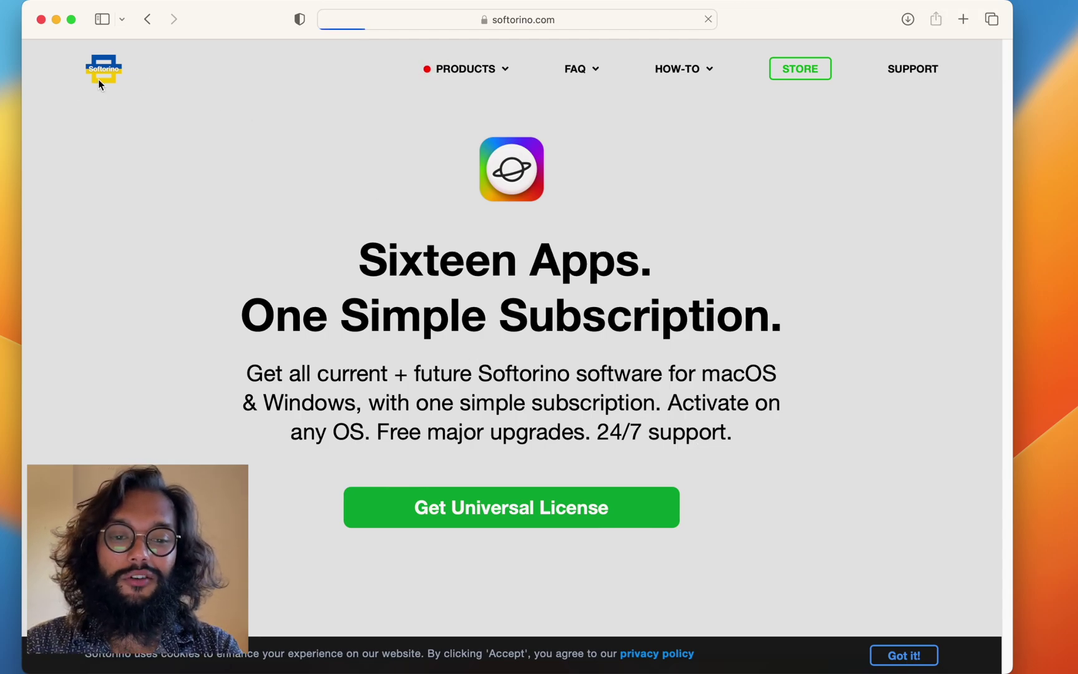